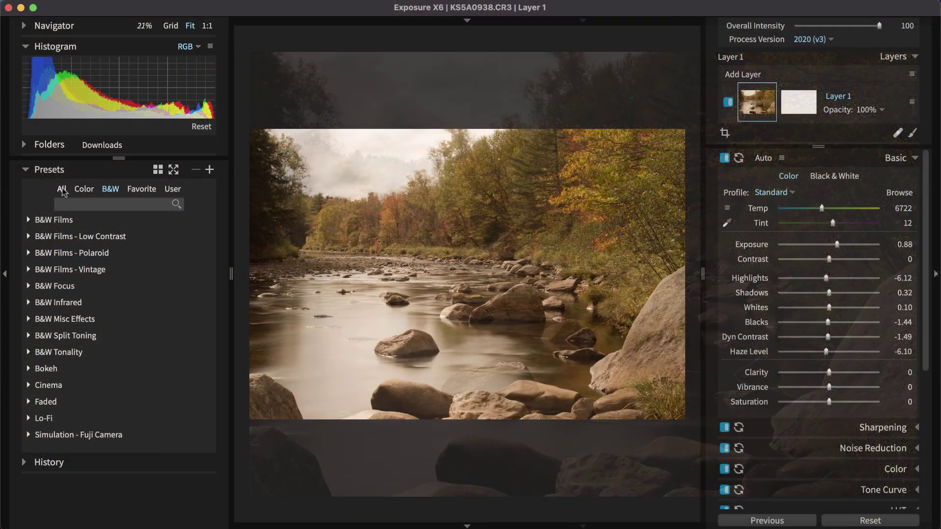
# Step: Browse the B&W Films, Polaroid and Vintage preset groups, then collapse the Presets panel
pyautogui.click(45, 221)
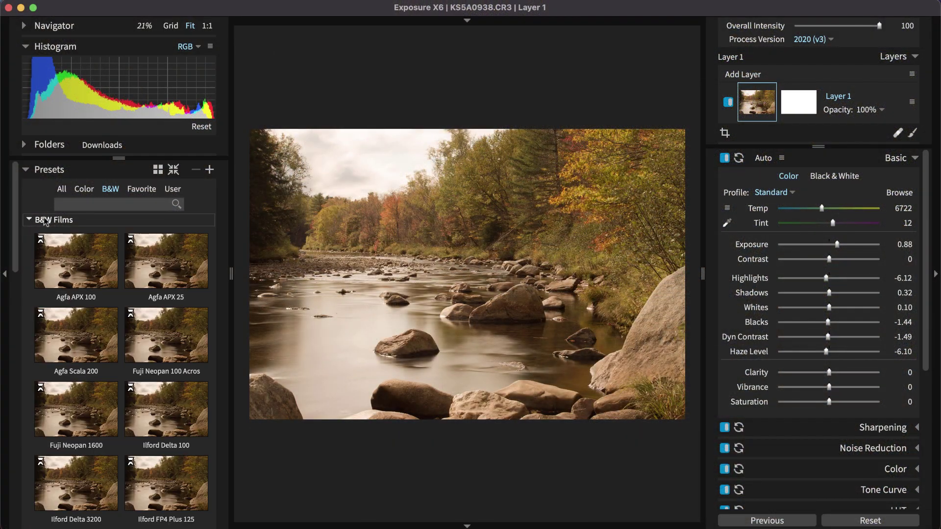
pyautogui.click(45, 221)
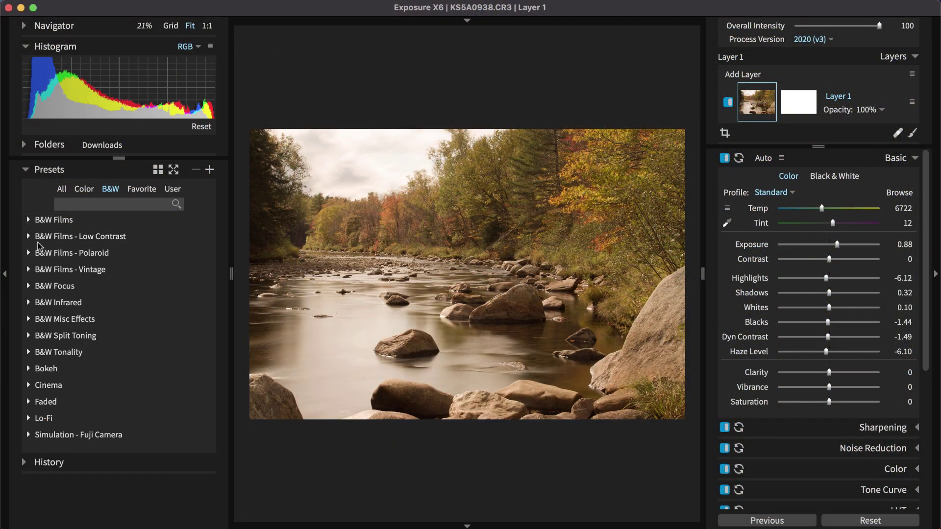
pyautogui.click(40, 253)
pyautogui.click(39, 253)
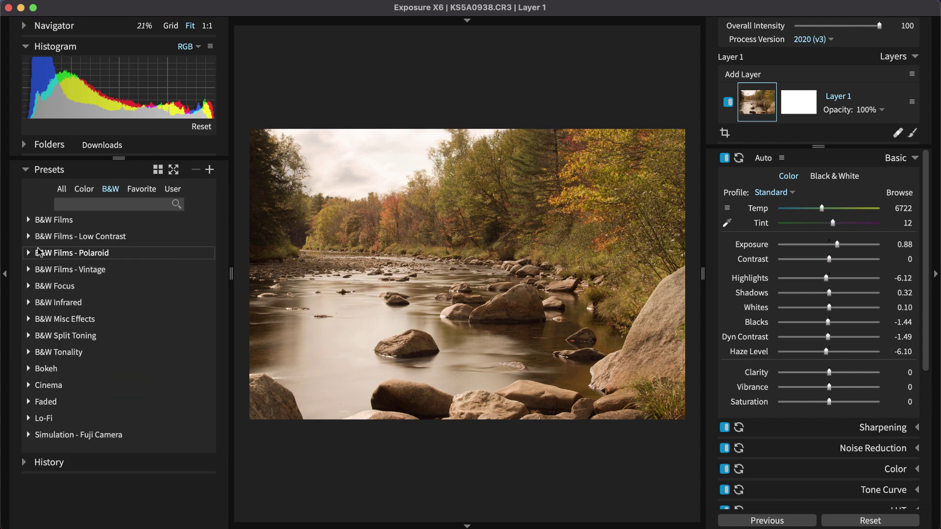
pyautogui.click(41, 269)
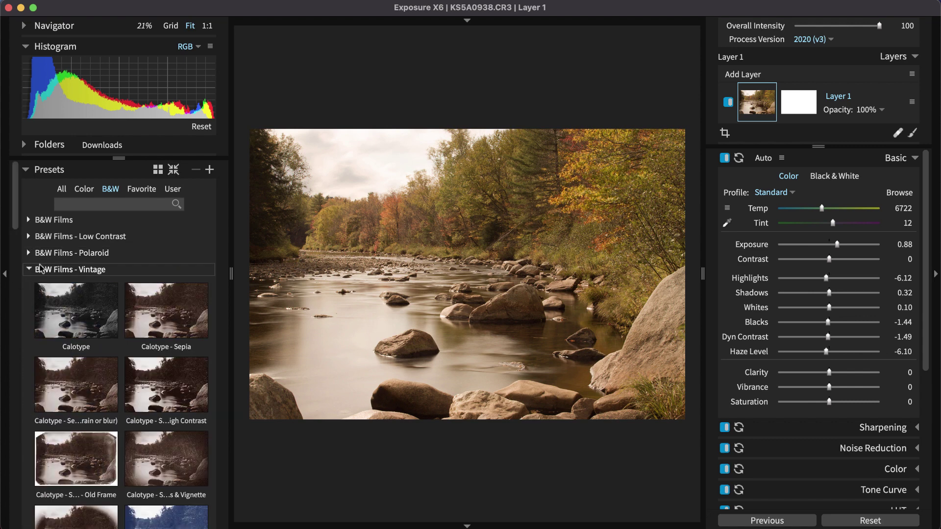
pyautogui.click(41, 268)
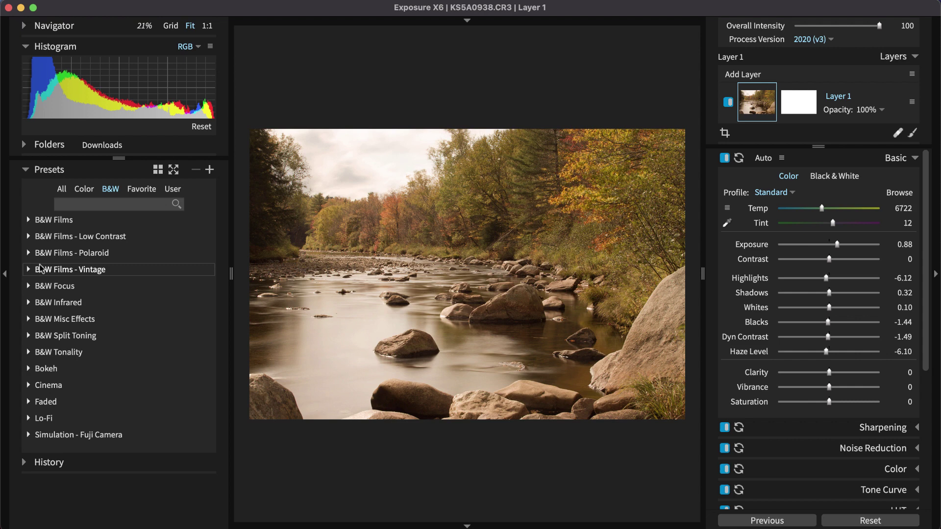
pyautogui.click(31, 173)
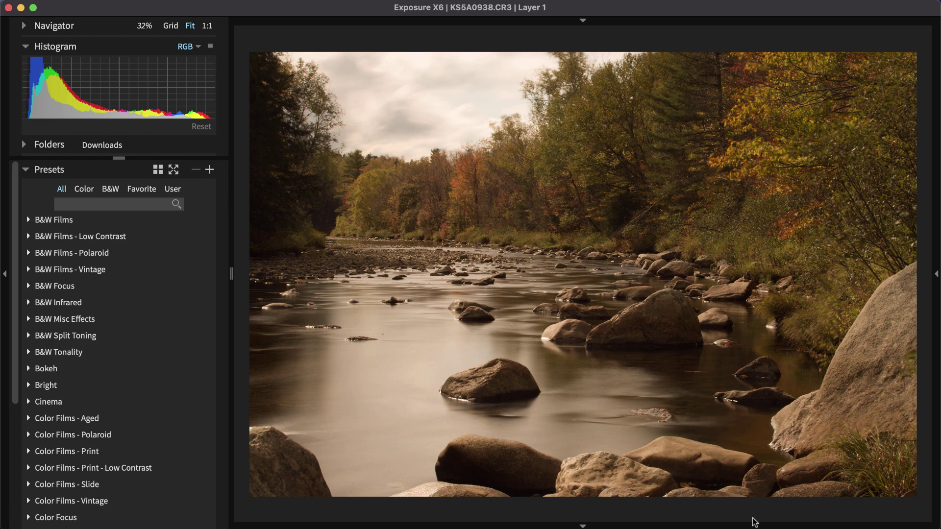
# Step: Reopen the right-side adjustments panel with the Basic sliders at zero
pyautogui.click(936, 274)
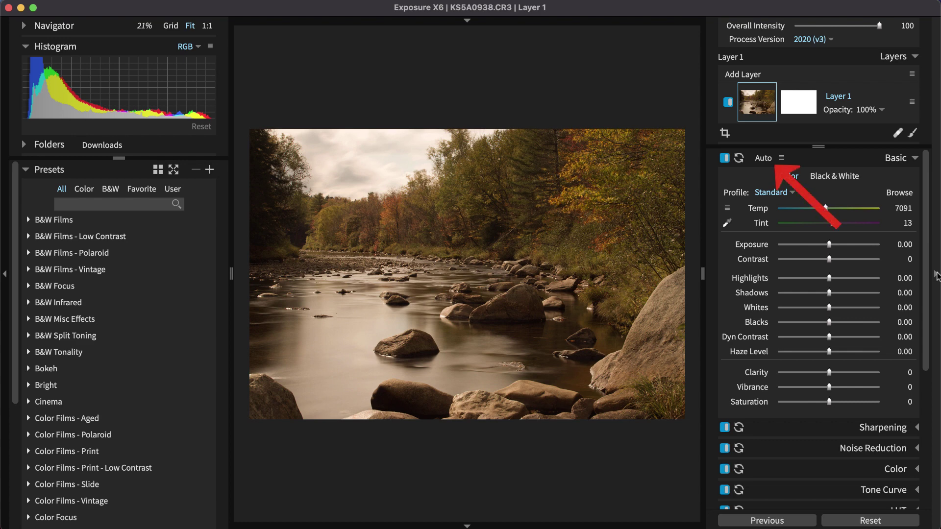
# Step: Apply Auto basic corrections, then bring Exposure down to 0.59
pyautogui.click(764, 158)
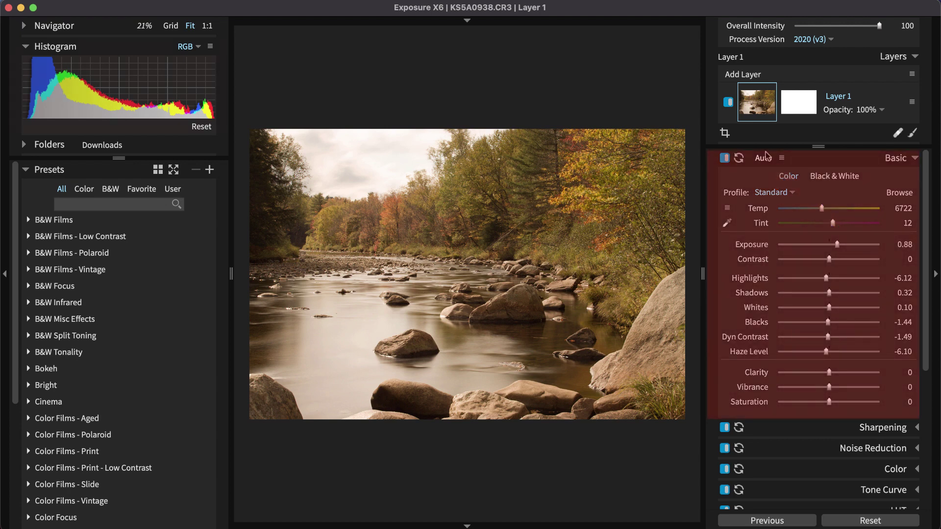
pyautogui.moveTo(837, 246); pyautogui.dragTo(836, 247)
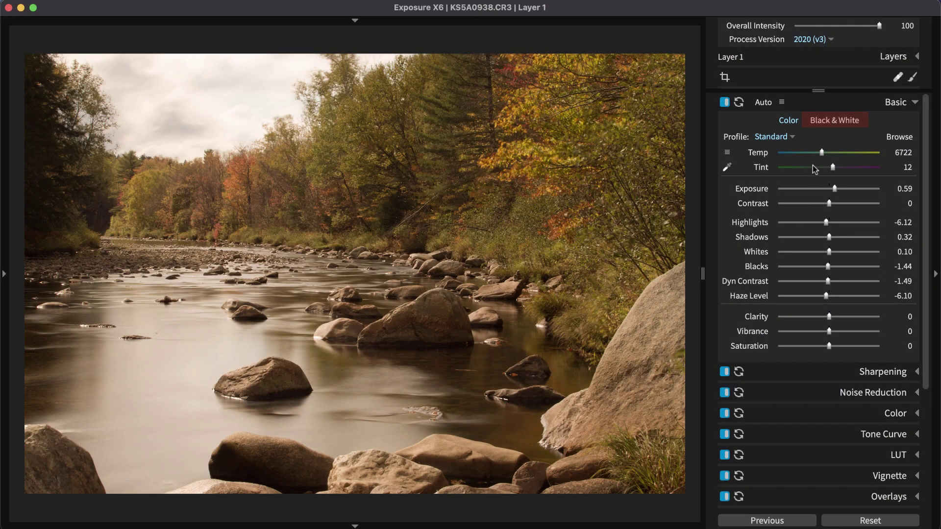
# Step: Switch the photo to Black & White and raise Clarity to 13
pyautogui.click(824, 122)
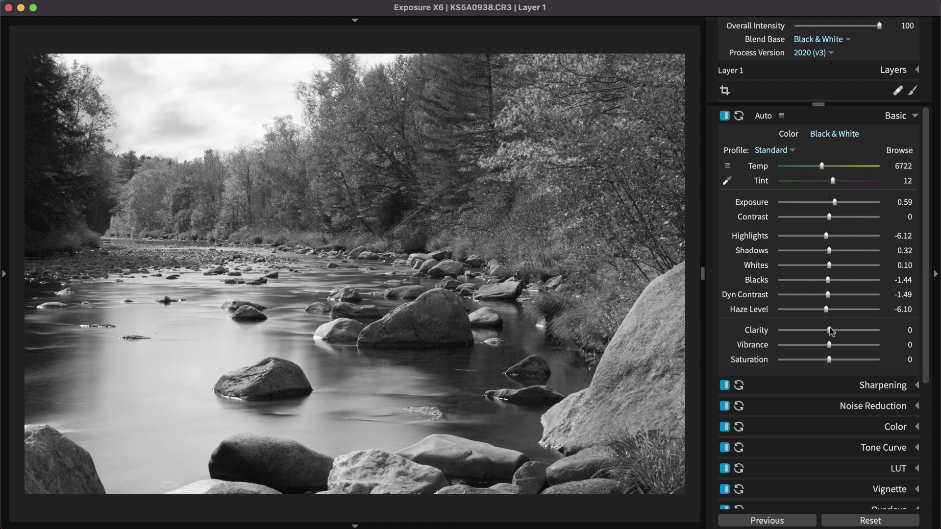
pyautogui.moveTo(830, 328)
pyautogui.mouseDown()
pyautogui.moveTo(845, 335)
pyautogui.moveTo(835, 332)
pyautogui.mouseUp()
# Step: Keep Default colour sensitivity and drag up on the foliage, lifting Oranges to 73 and Yellows to 63
pyautogui.click(907, 427)
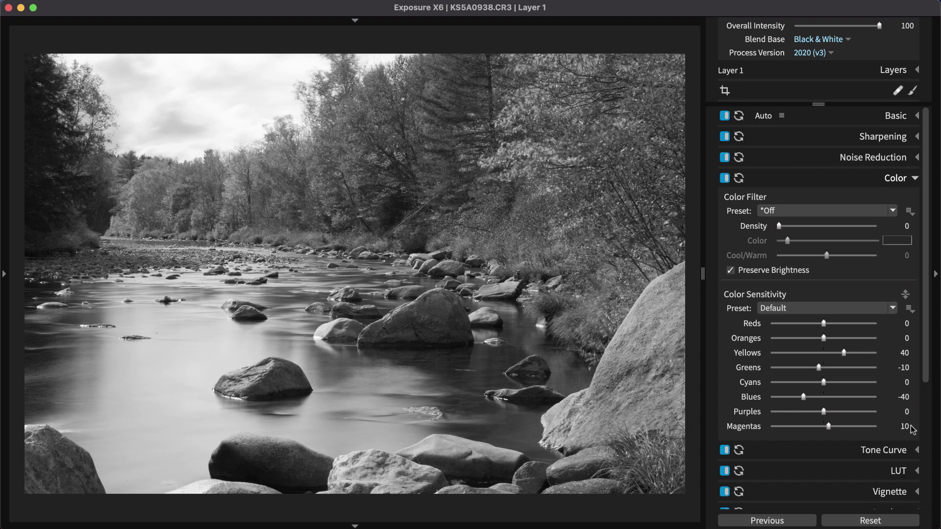
pyautogui.click(891, 309)
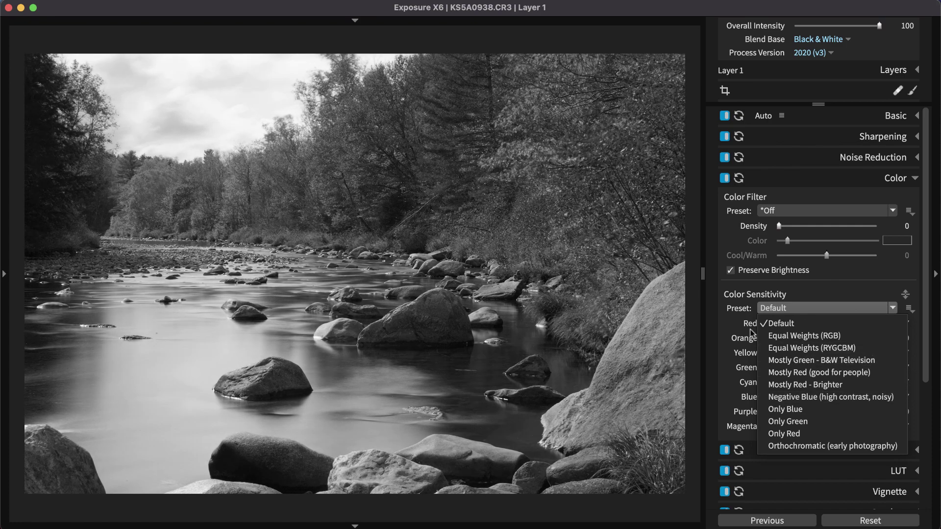
pyautogui.click(732, 323)
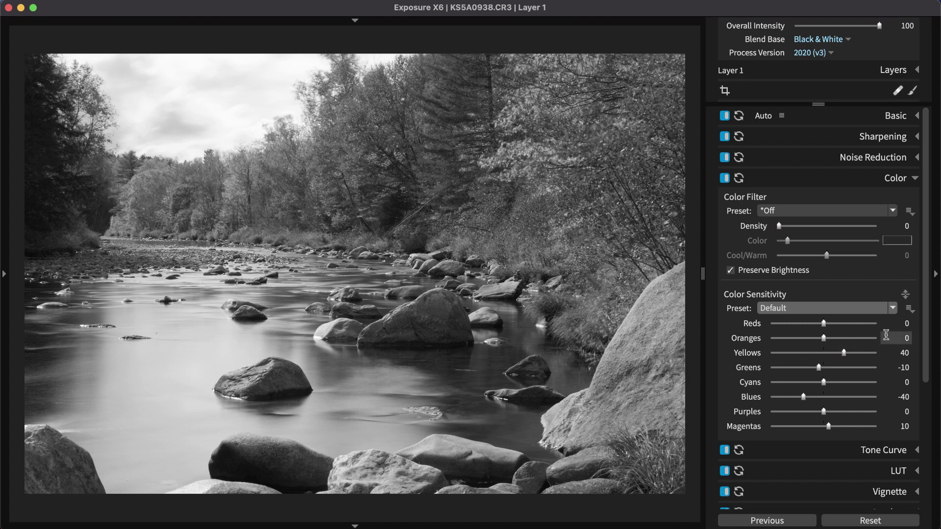
pyautogui.click(907, 296)
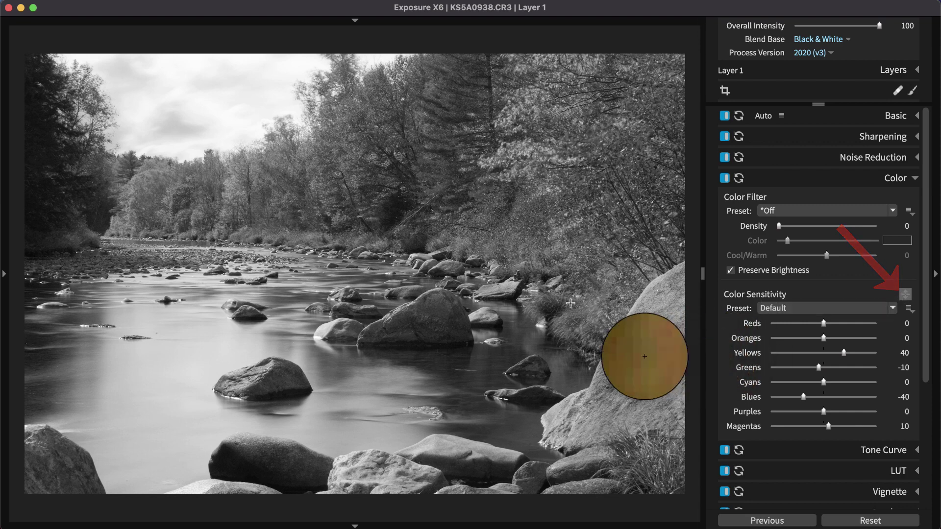
pyautogui.click(465, 332)
pyautogui.moveTo(464, 332); pyautogui.dragTo(478, 273)
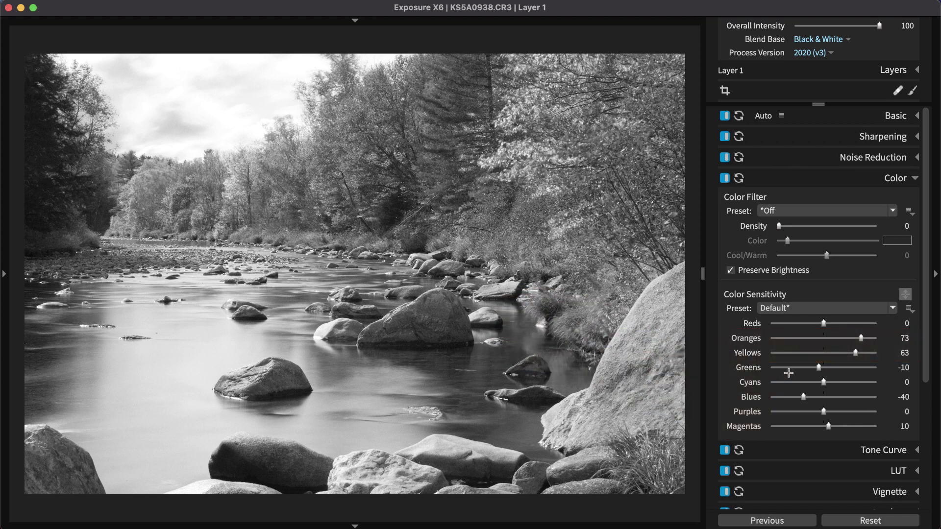
# Step: In Tone Curve, set Shadows to 30 and Midtones to -21
pyautogui.click(897, 449)
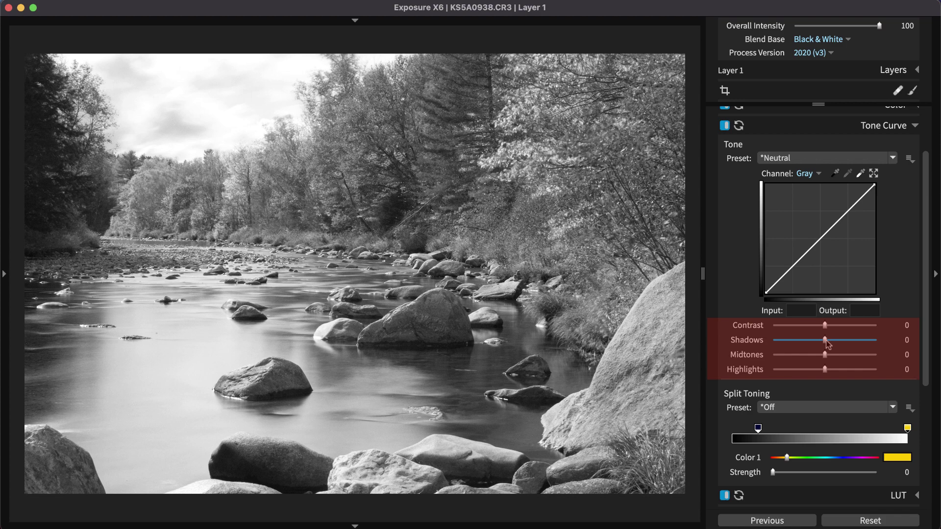
pyautogui.moveTo(827, 343); pyautogui.dragTo(816, 360)
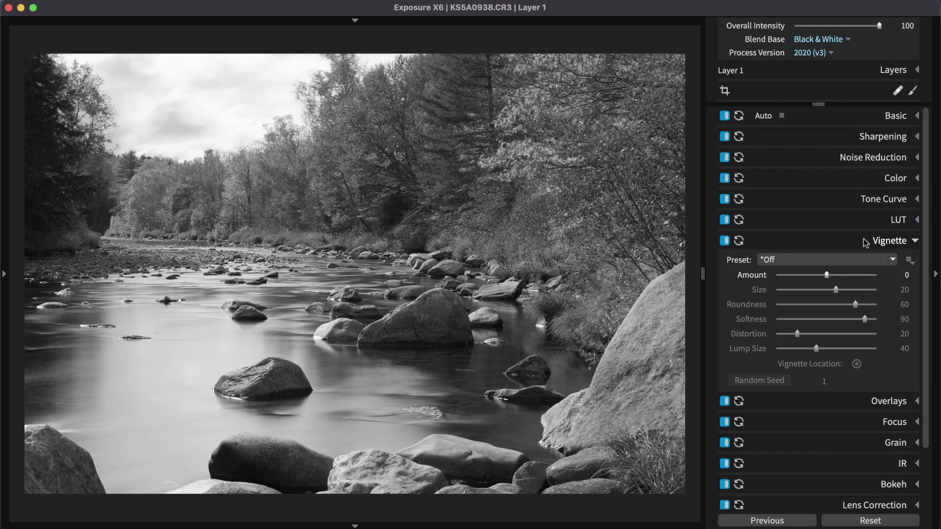
# Step: Apply the Distortion - Large Lumps vignette at Amount 18, Size -60, then check the Layers list
pyautogui.click(869, 257)
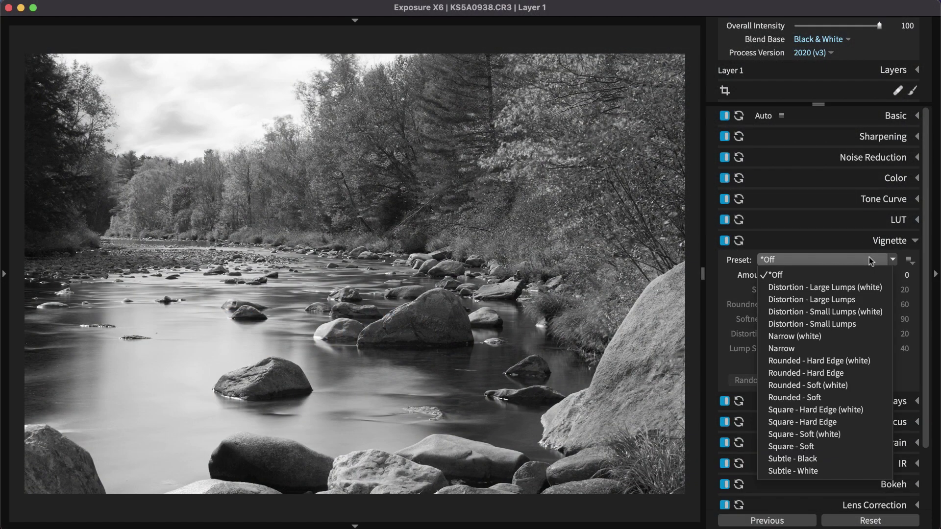
pyautogui.click(843, 296)
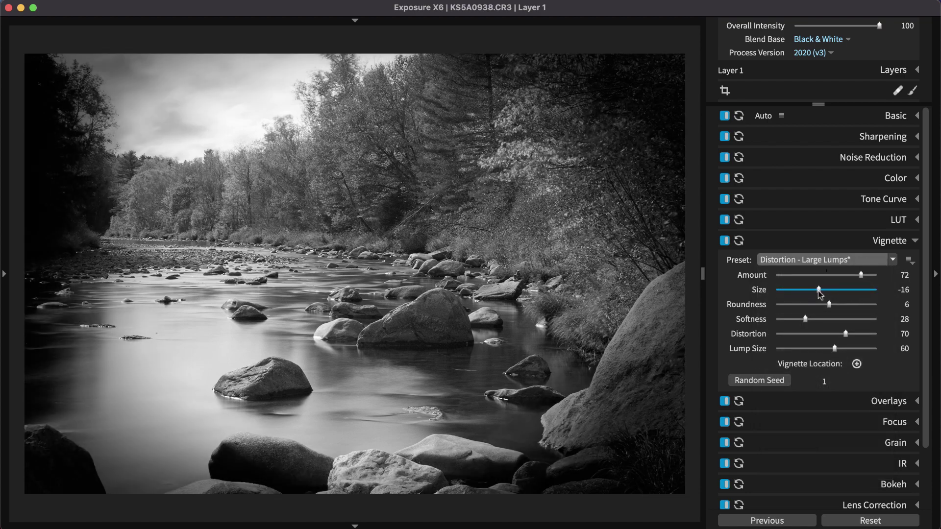
pyautogui.moveTo(824, 291); pyautogui.dragTo(858, 334)
pyautogui.moveTo(849, 277); pyautogui.dragTo(836, 276)
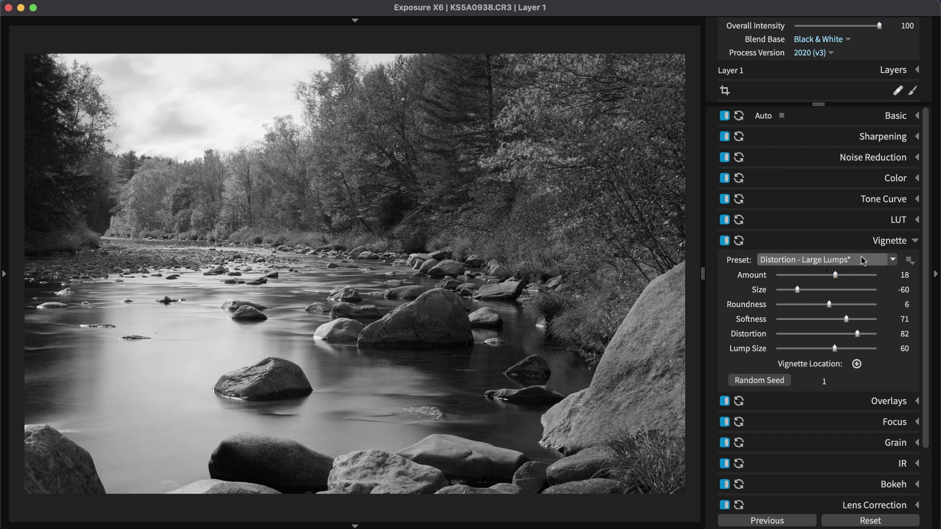
pyautogui.click(894, 71)
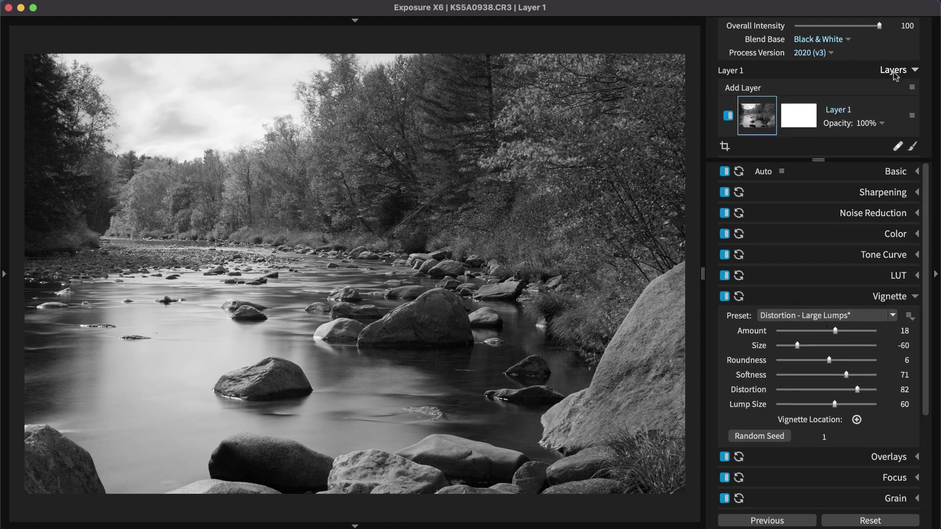
pyautogui.click(893, 71)
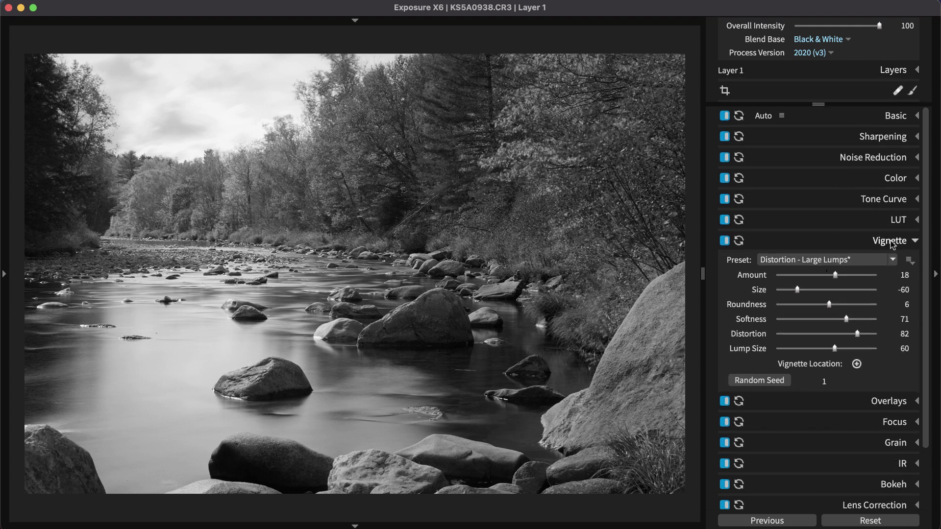
# Step: Sharpen with the Sharpen - Low Radius - 50 preset at Amount 34.73, Threshold 50.30
pyautogui.click(891, 242)
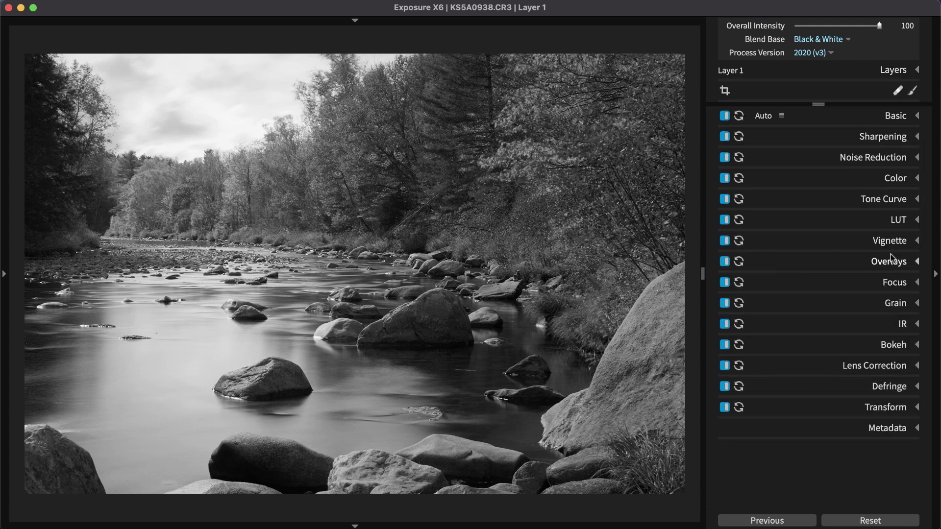
pyautogui.click(890, 281)
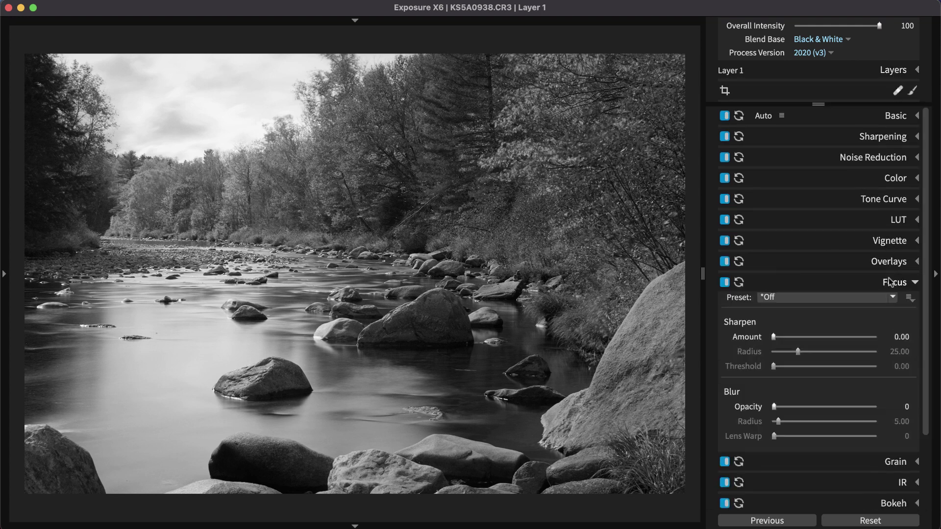
pyautogui.click(877, 301)
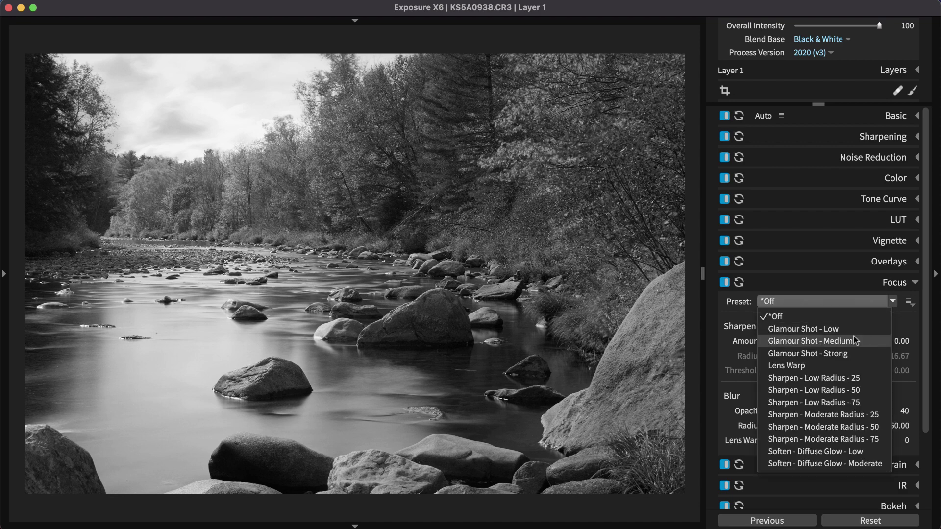
pyautogui.click(835, 387)
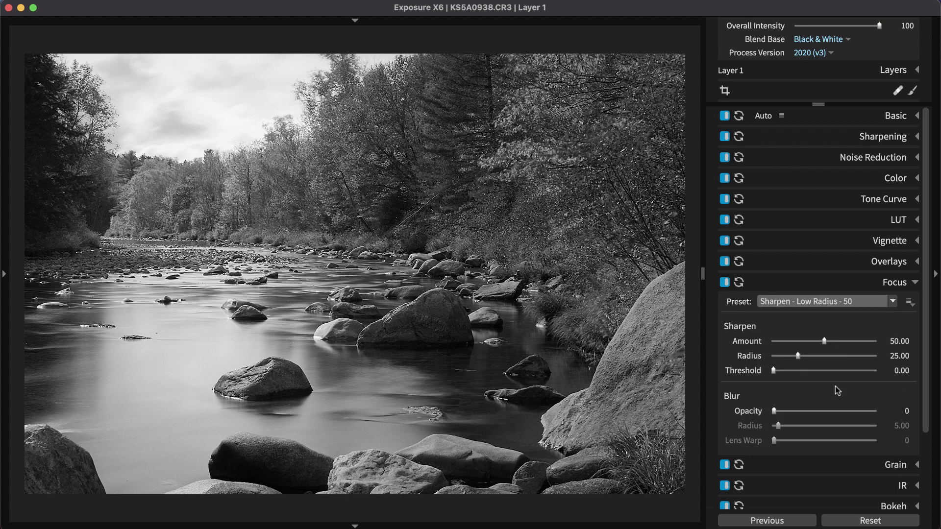
pyautogui.click(812, 340)
pyautogui.moveTo(814, 341); pyautogui.dragTo(824, 371)
pyautogui.click(814, 371)
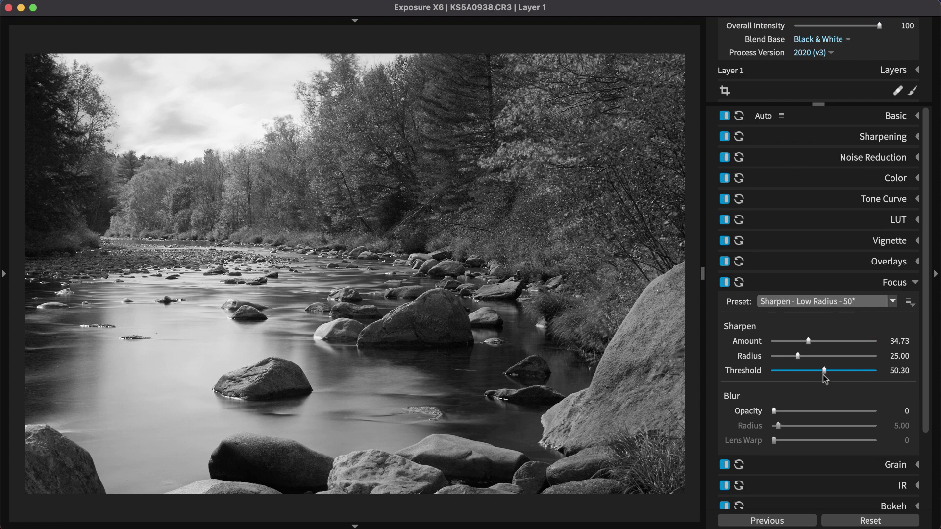
# Step: Add Regular Grain 50% grain with Shadow 72.83, Midtone 40.46 and Highlight 23.12
pyautogui.click(897, 283)
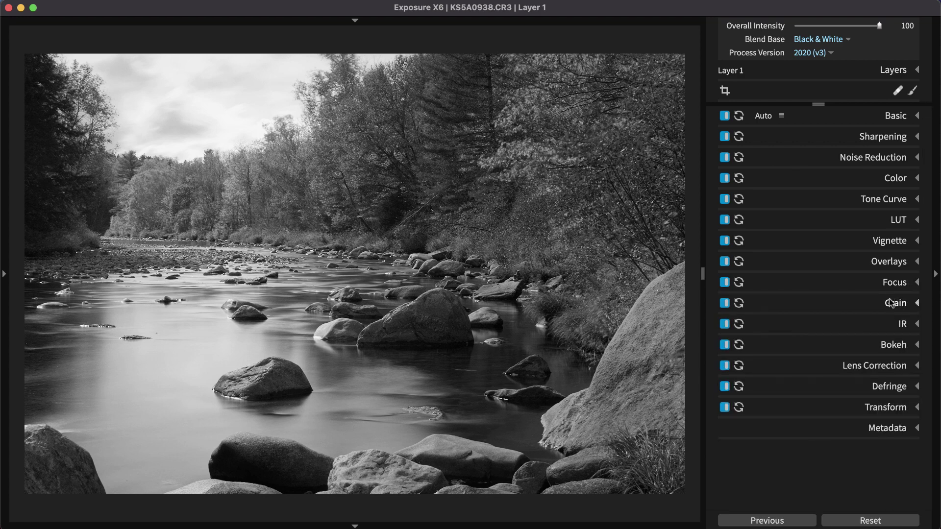
pyautogui.click(890, 304)
pyautogui.scroll(-5, 889, 304)
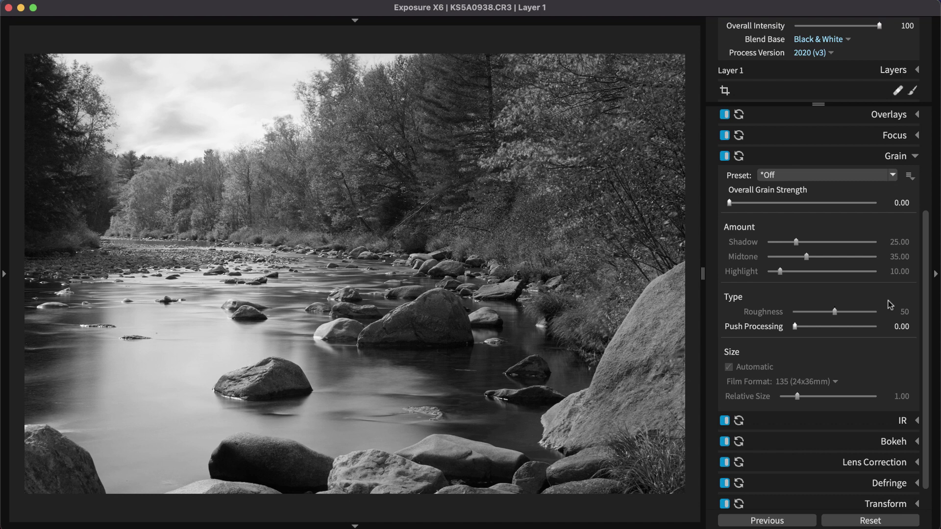
pyautogui.click(860, 176)
pyautogui.click(818, 276)
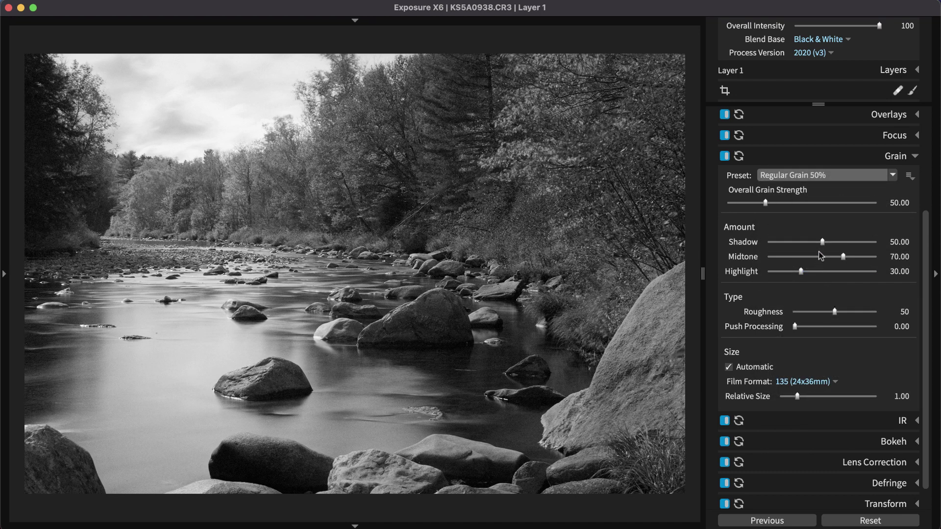
pyautogui.moveTo(822, 243); pyautogui.dragTo(795, 273)
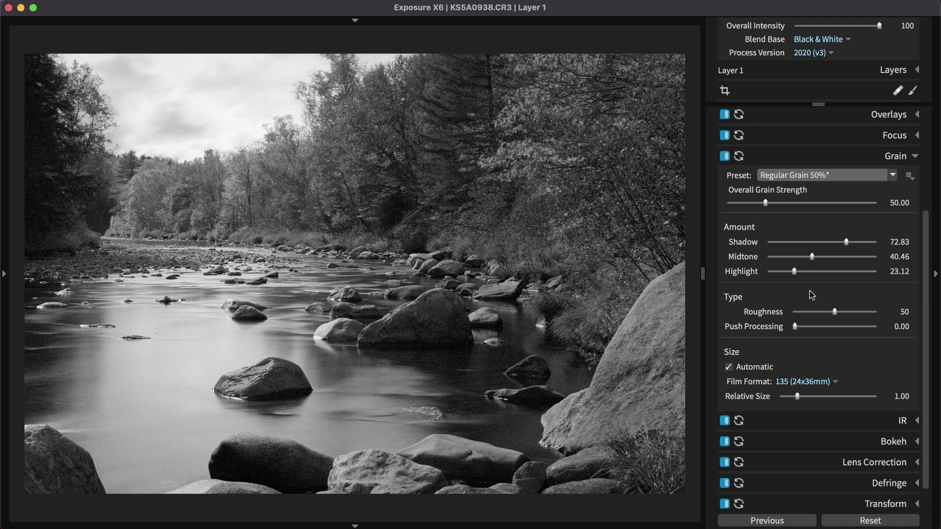
# Step: Apply IR - High Contrast at Color Contrast 14 and Halation Opacity 31, then hide the right panel
pyautogui.click(896, 156)
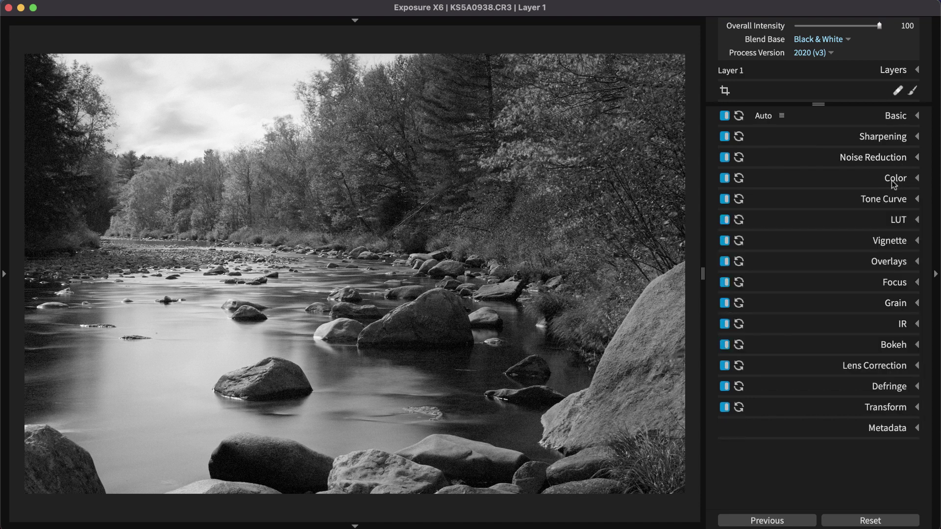
pyautogui.click(872, 324)
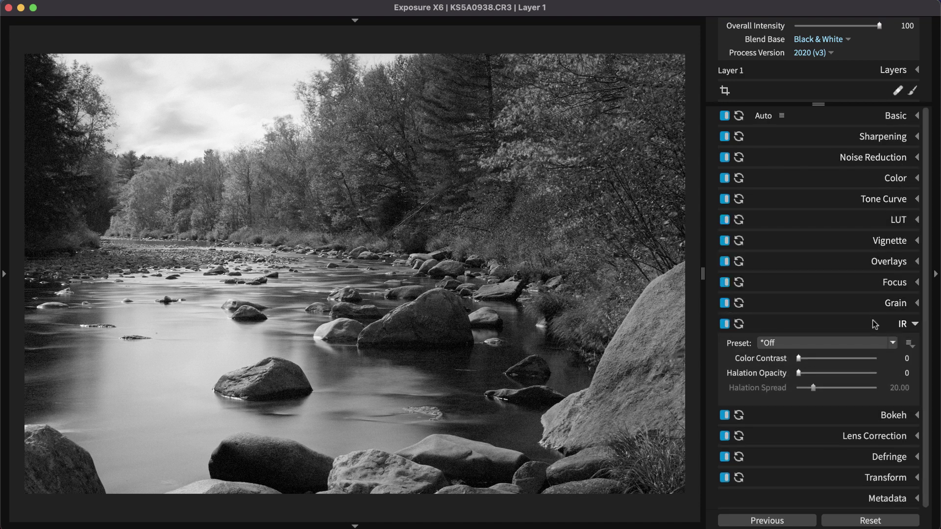
pyautogui.click(870, 345)
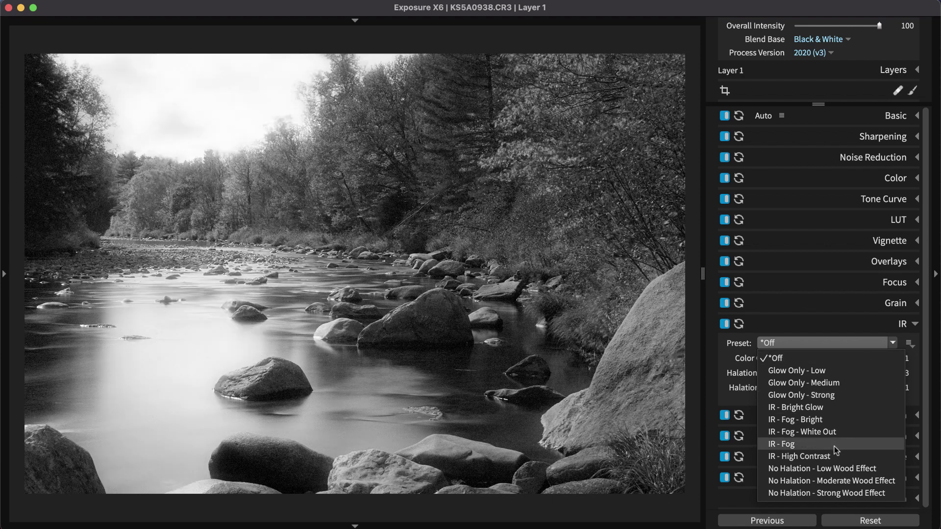
pyautogui.click(831, 456)
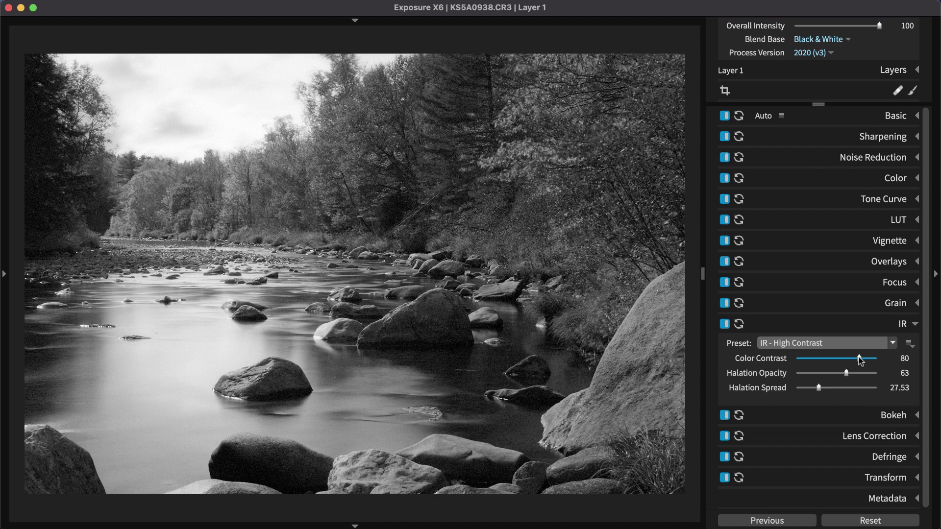
pyautogui.moveTo(859, 358); pyautogui.dragTo(832, 373)
pyautogui.click(822, 374)
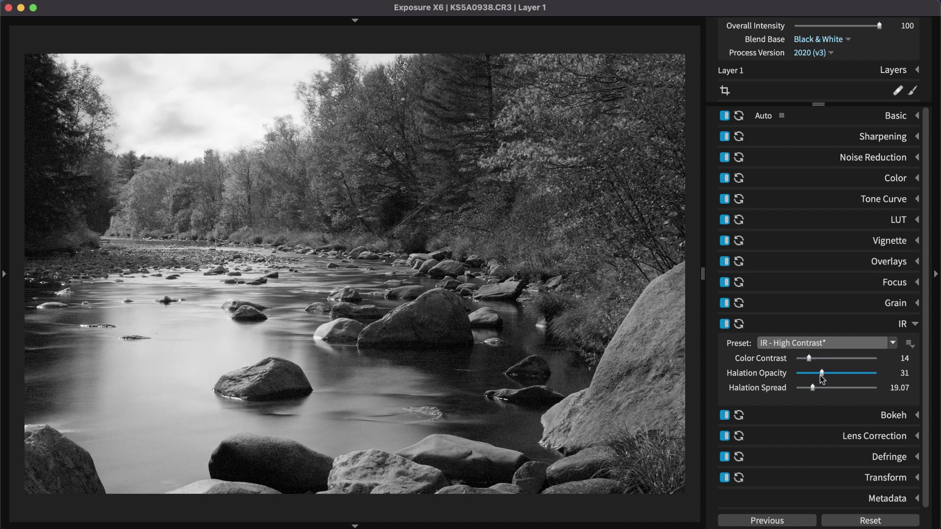
pyautogui.click(784, 324)
pyautogui.click(937, 314)
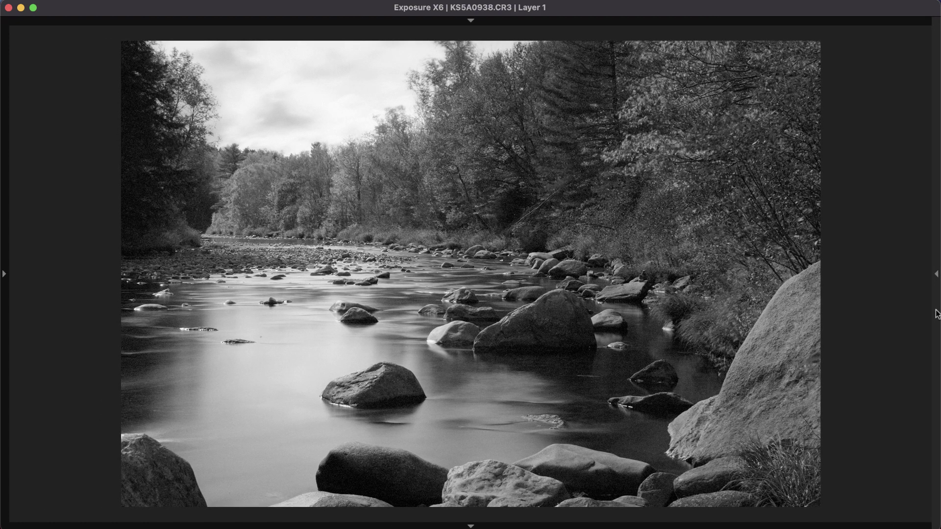
pyautogui.press('\\')
pyautogui.press('\\')
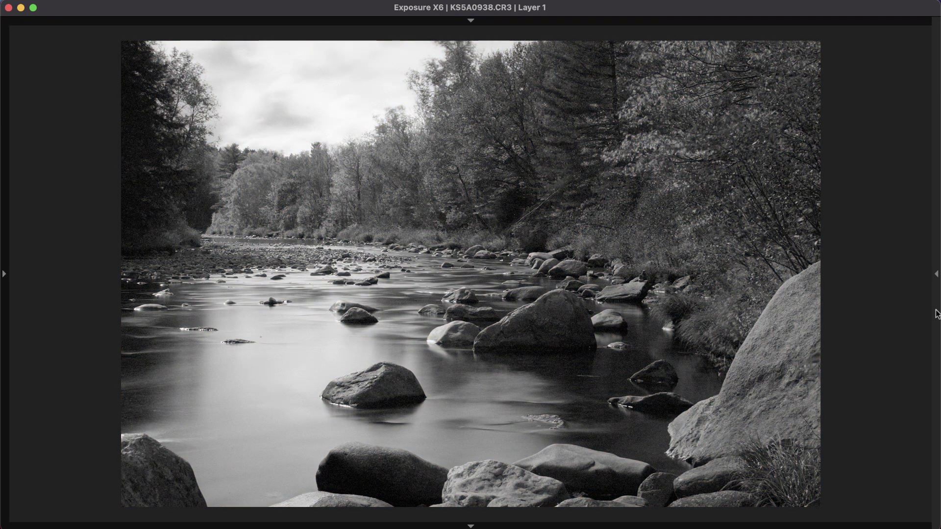